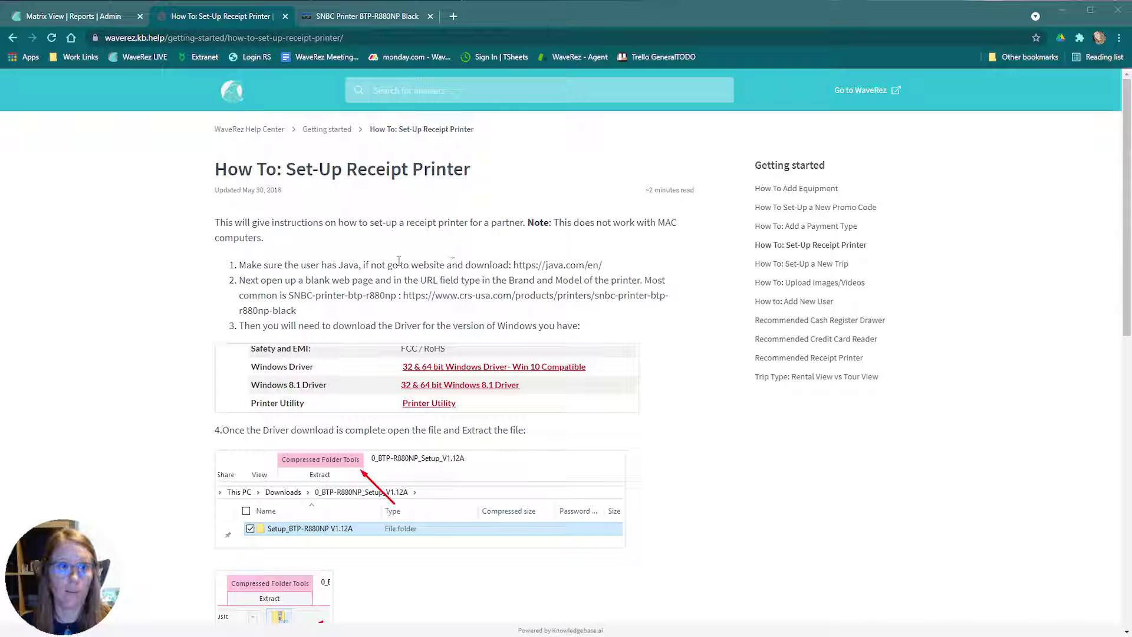
Step: Download the 32 & 64 bit Windows driver compatible with Win 10 from the SNBC BTP-R880NP printer page
click(375, 17)
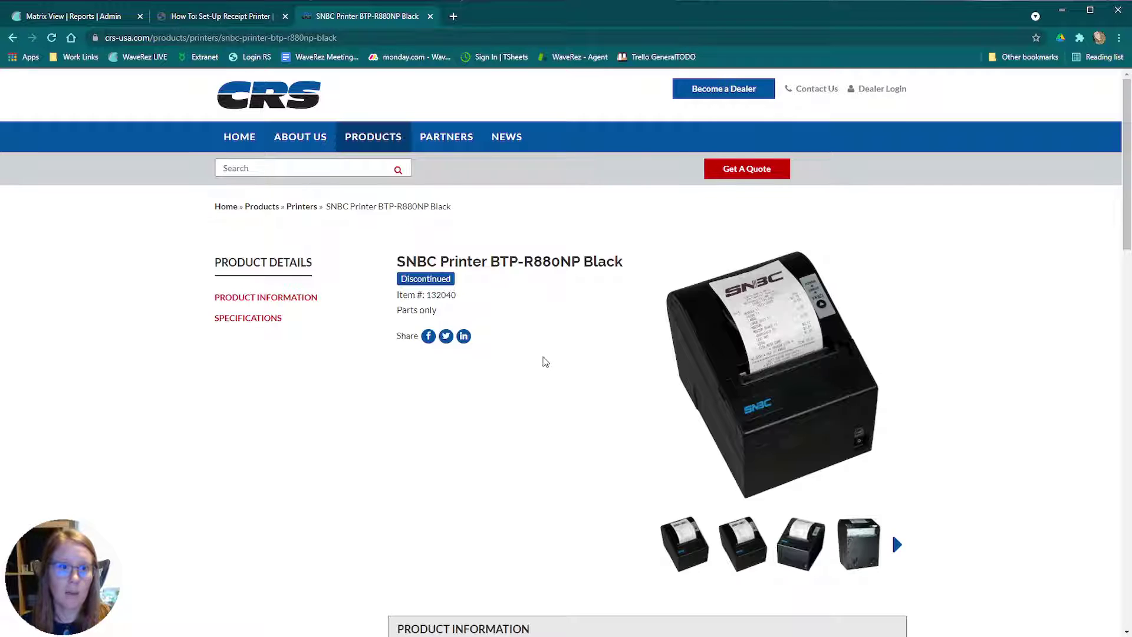
scroll(574, 406, down, 15)
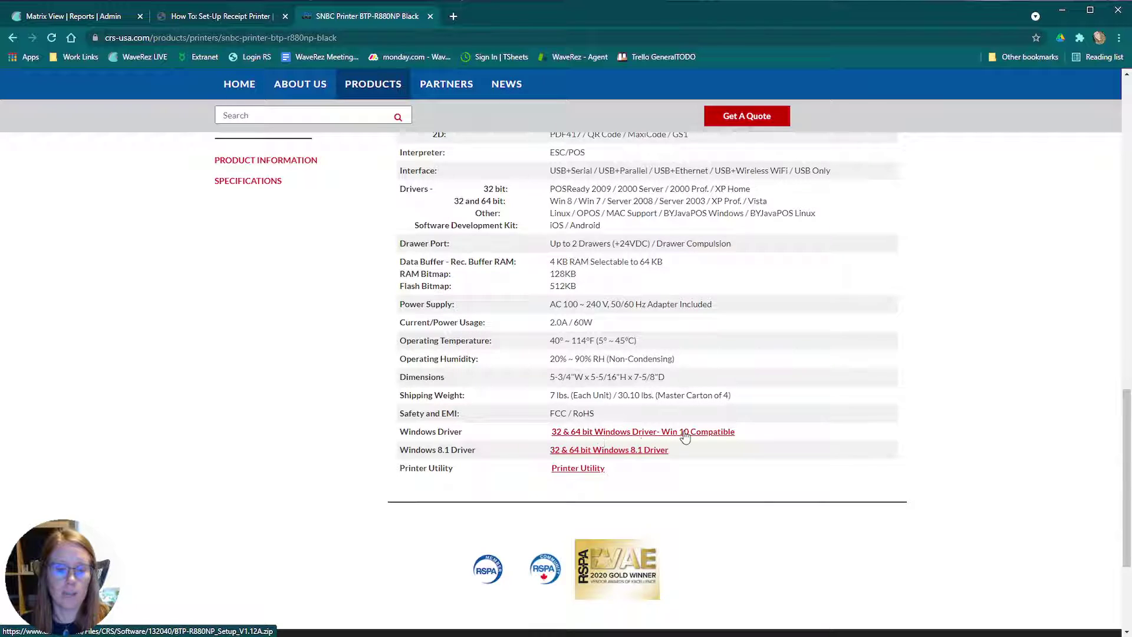
click(651, 437)
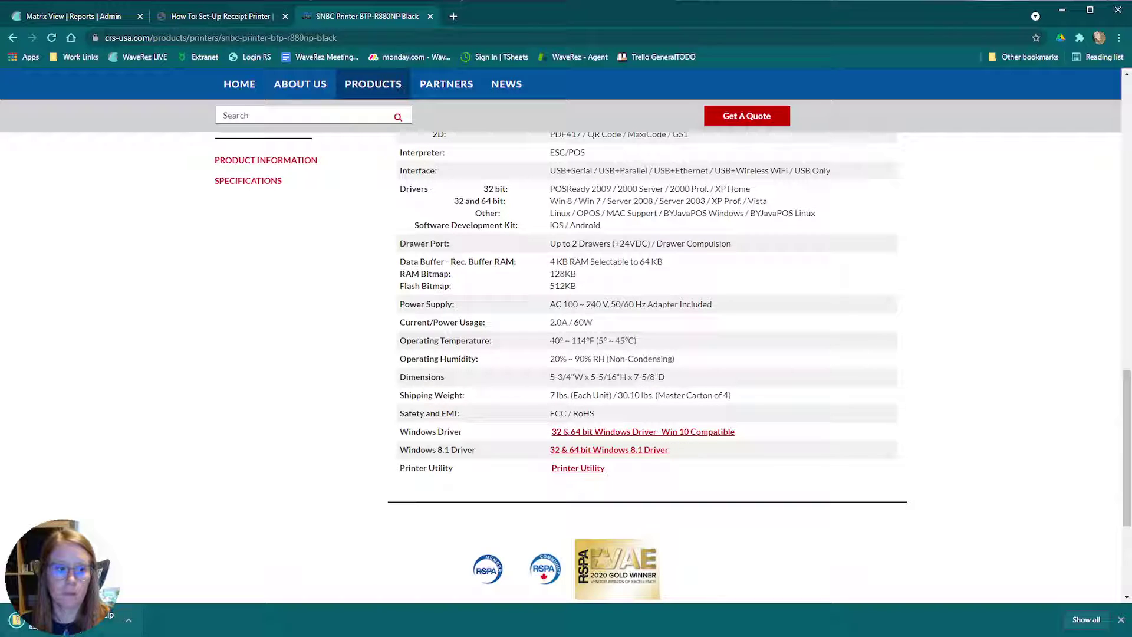
Step: Open the downloaded BTP-R880NP_Setup_V1.12A archive and launch Setup from its Setup_BTP-R880NP V1.12A folder
click(65, 619)
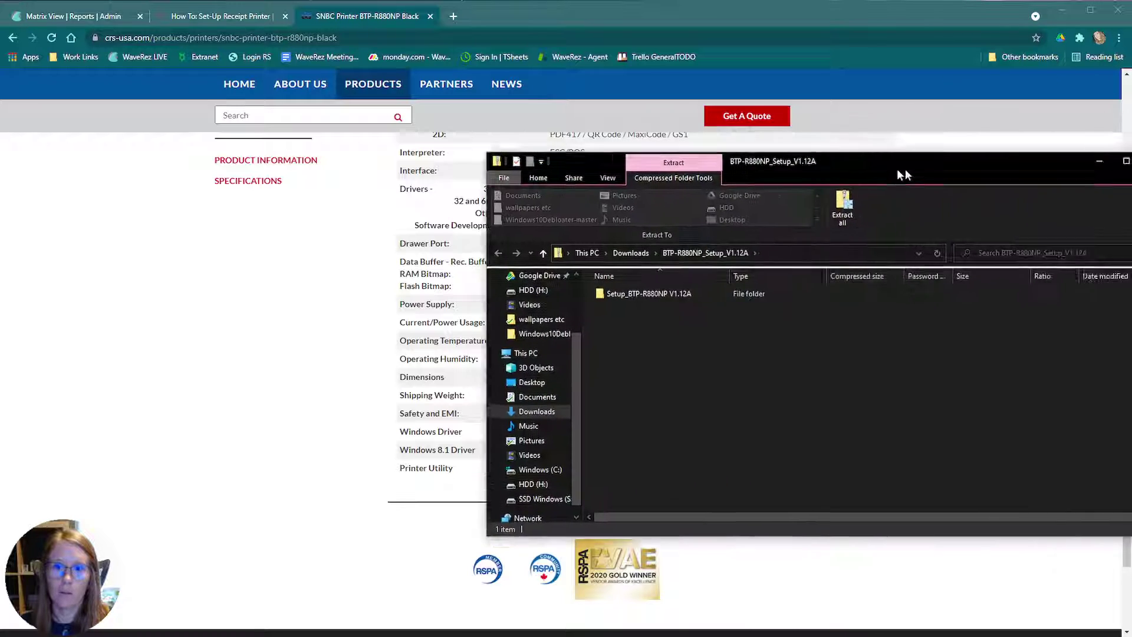
drag(896, 168, 805, 168)
double_click(560, 294)
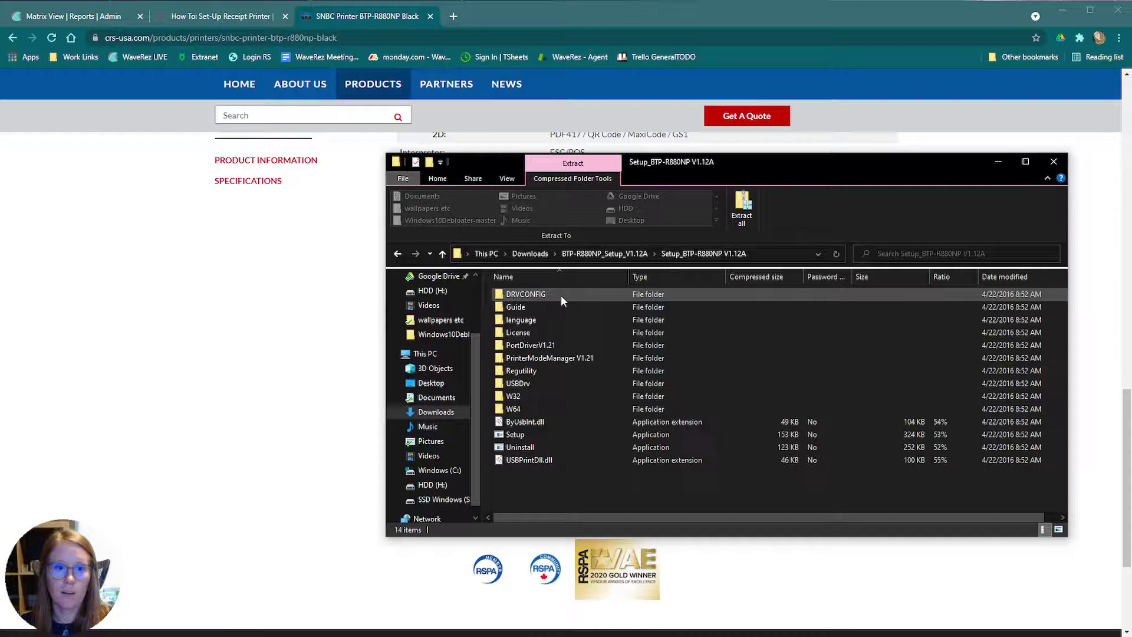
click(547, 433)
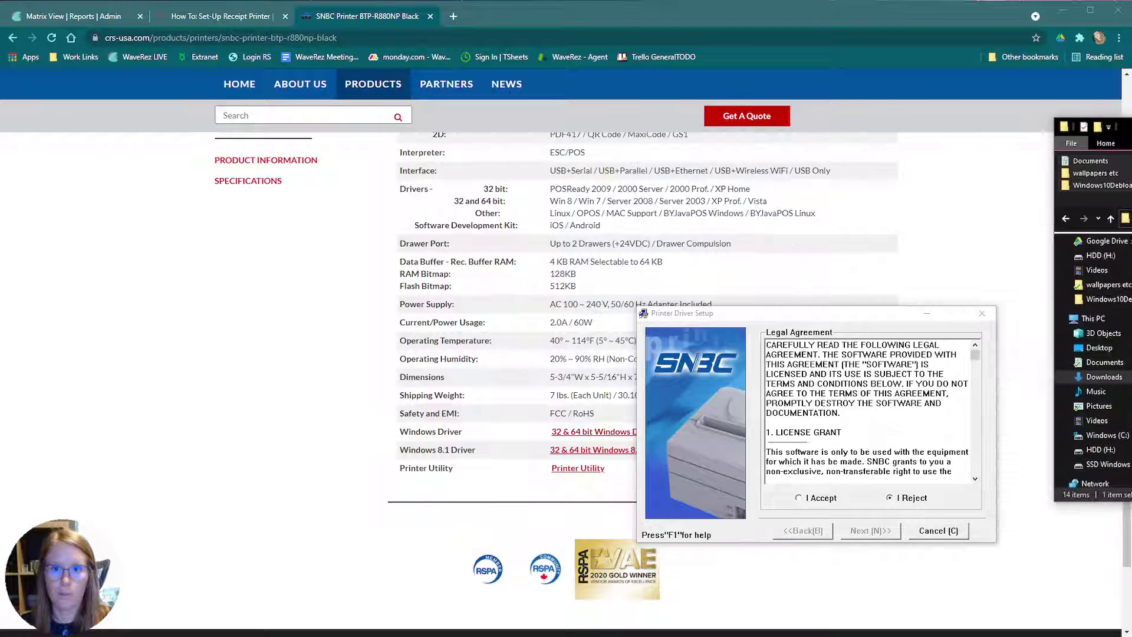
Step: Accept the legal agreement of the printer driver setup and proceed to the module selection
click(841, 315)
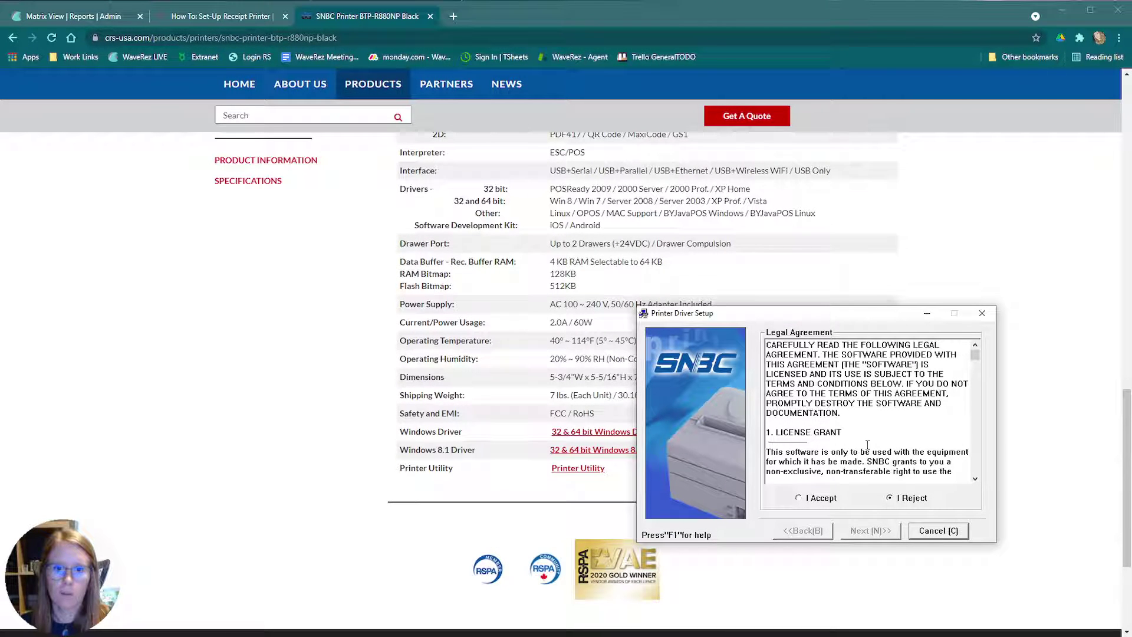
click(798, 498)
click(869, 532)
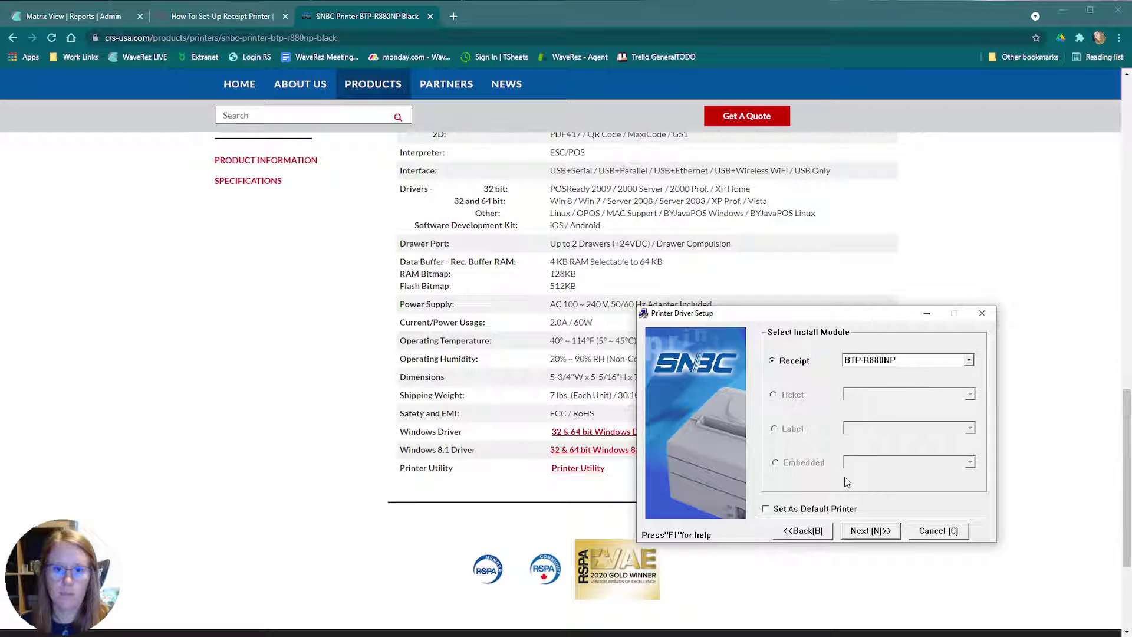
Step: Make the BTP-R880NP receipt printer the default printer and keep the Typical setup type
click(817, 508)
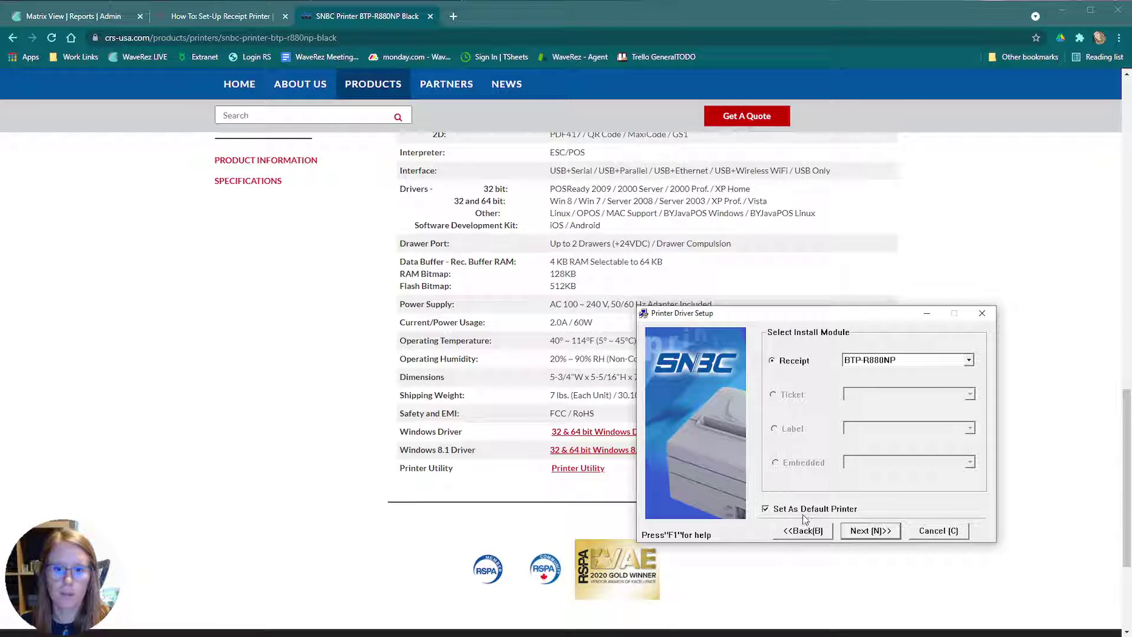
click(871, 531)
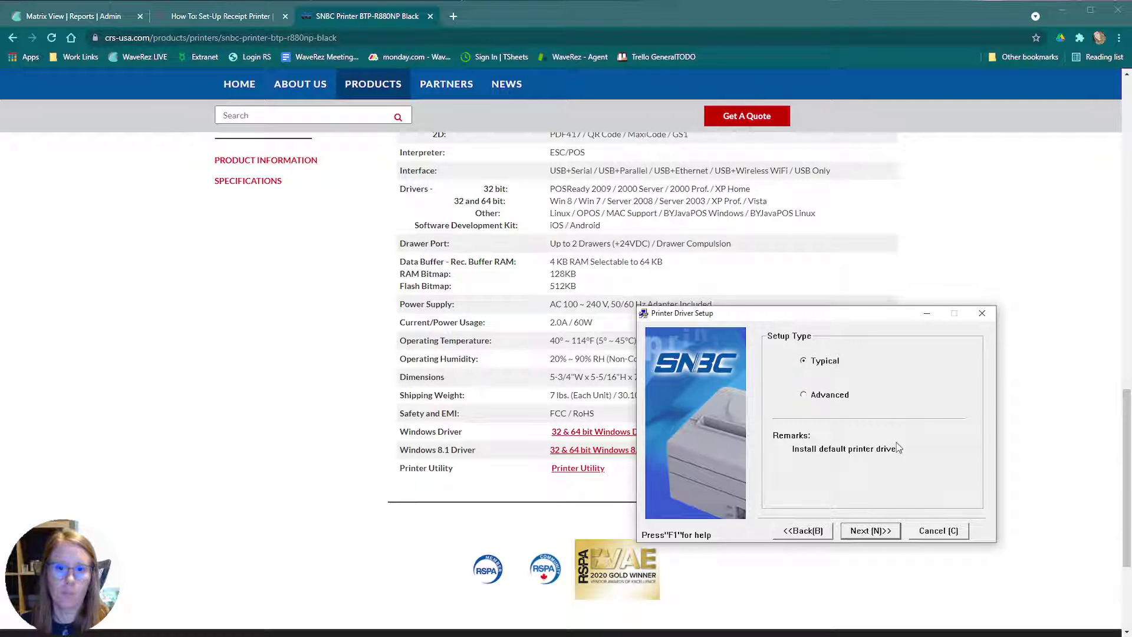
click(871, 531)
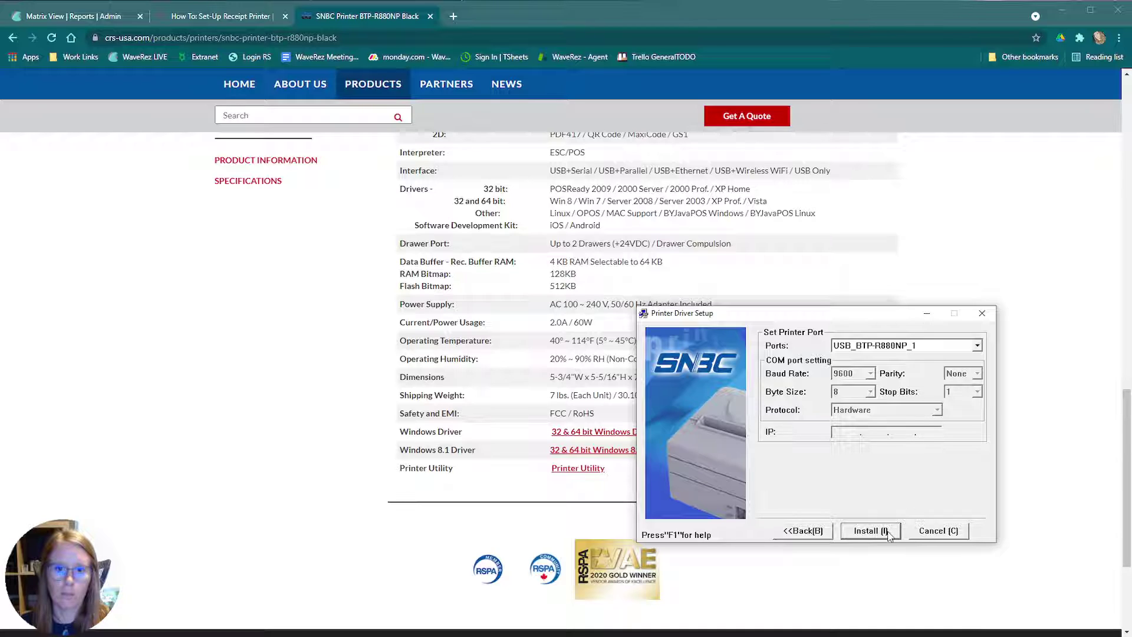
Step: Install the printer driver on port USB_BTP-R880NP_1 and close the completion message
click(977, 345)
click(926, 489)
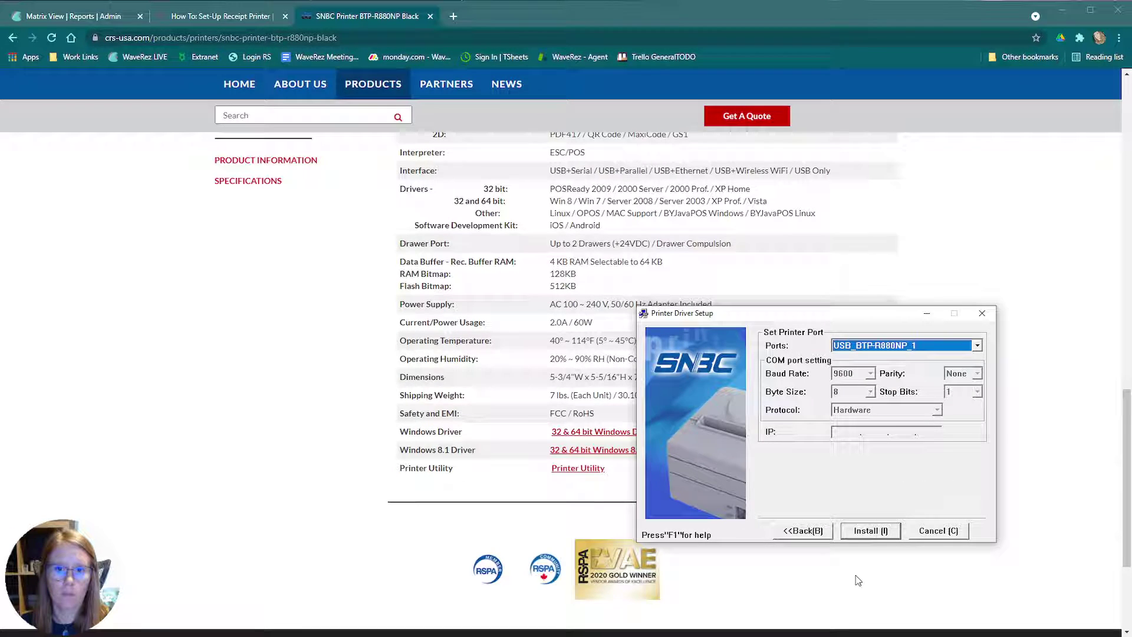
click(870, 531)
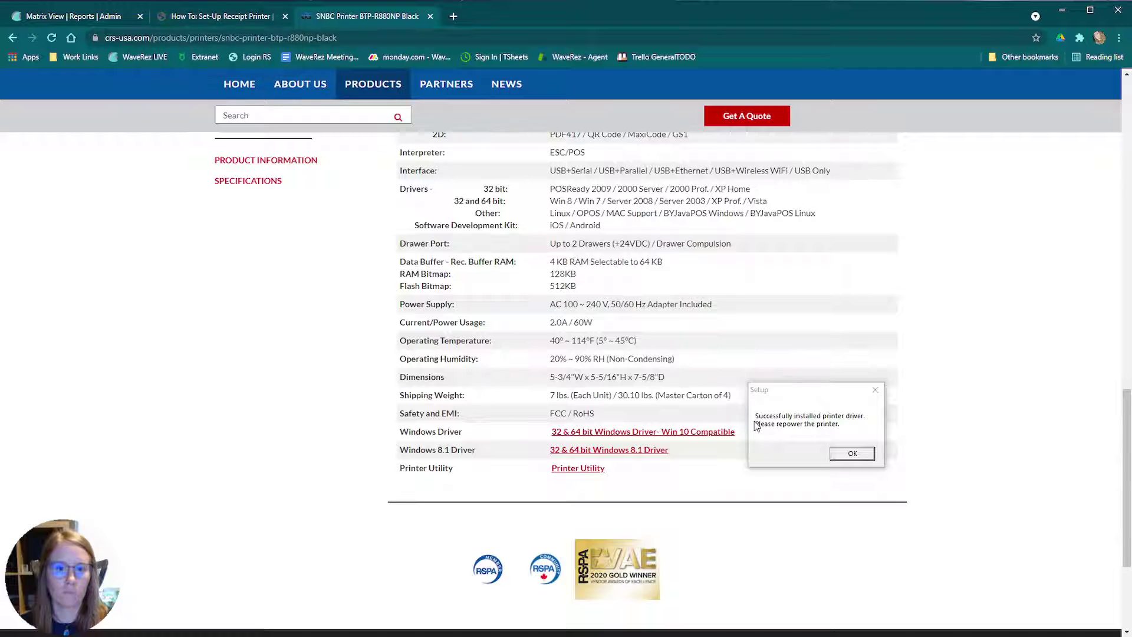
click(851, 454)
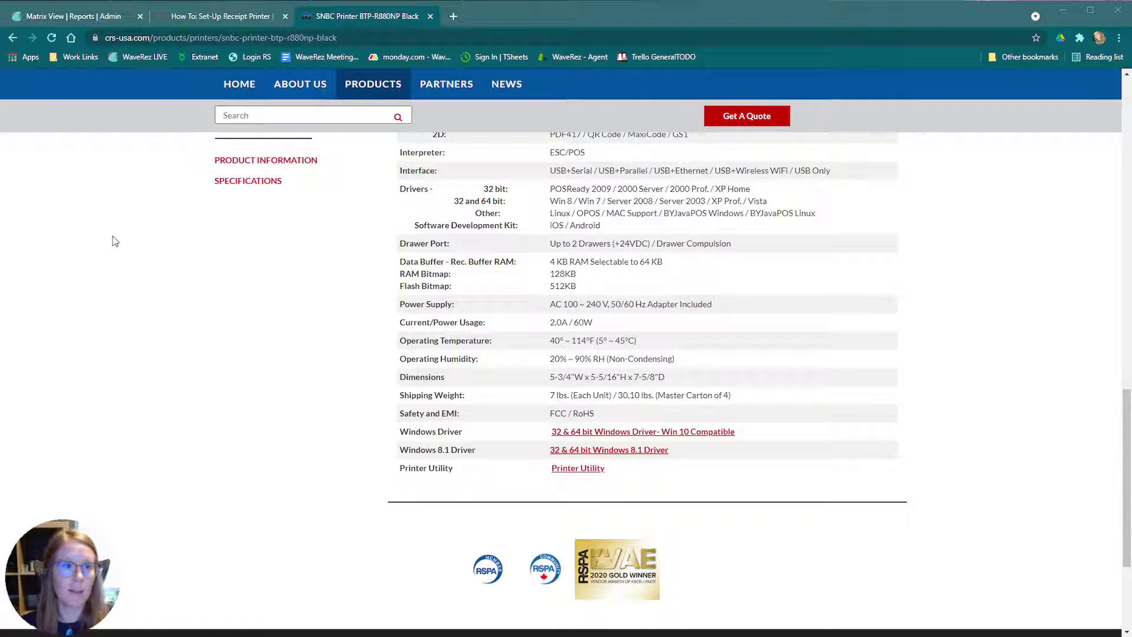
click(242, 23)
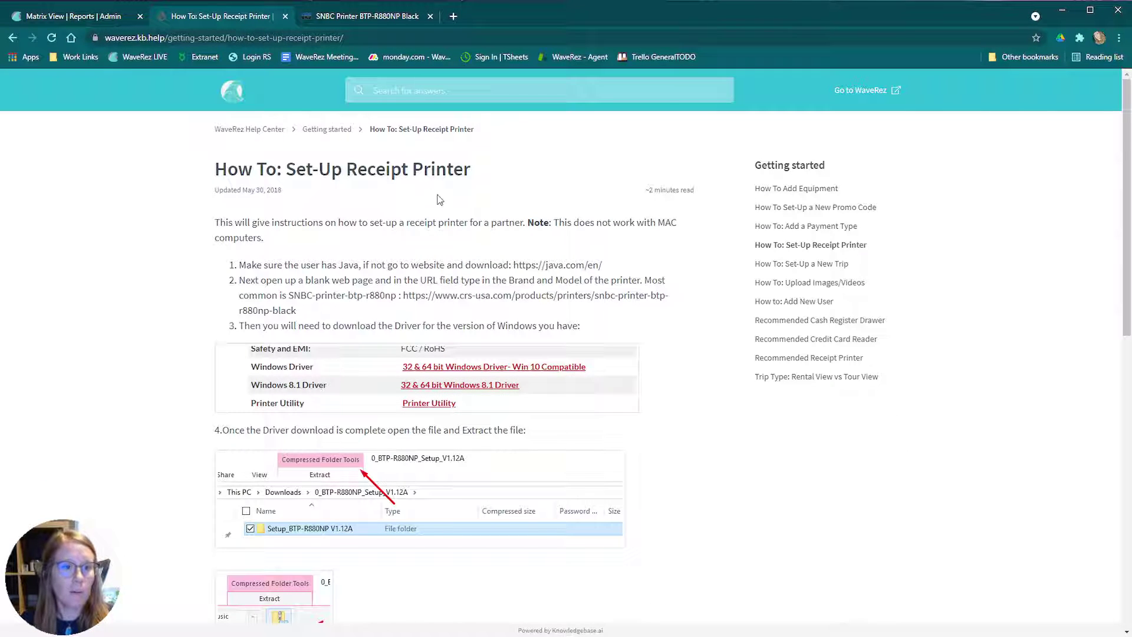
scroll(332, 322, down, 2)
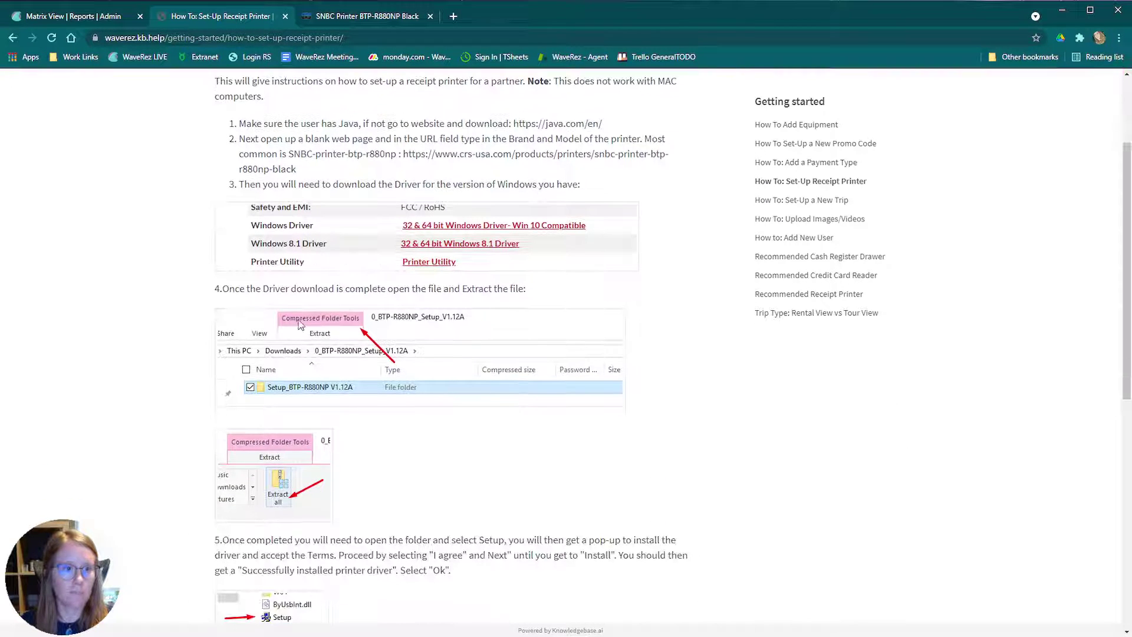
scroll(314, 331, down, 2)
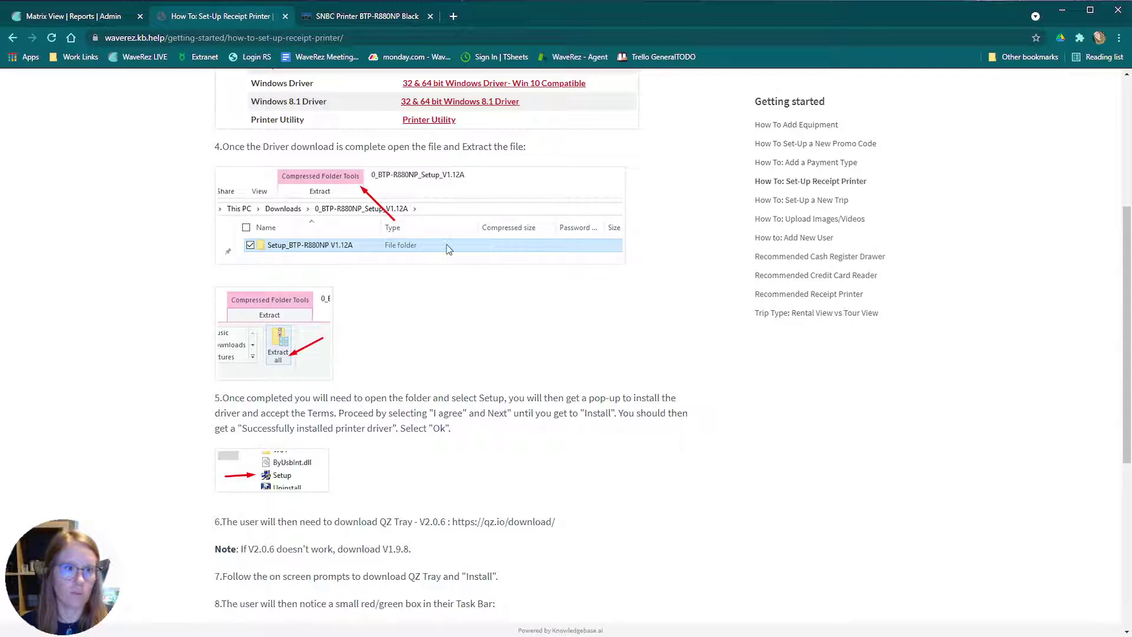
scroll(358, 330, down, 2)
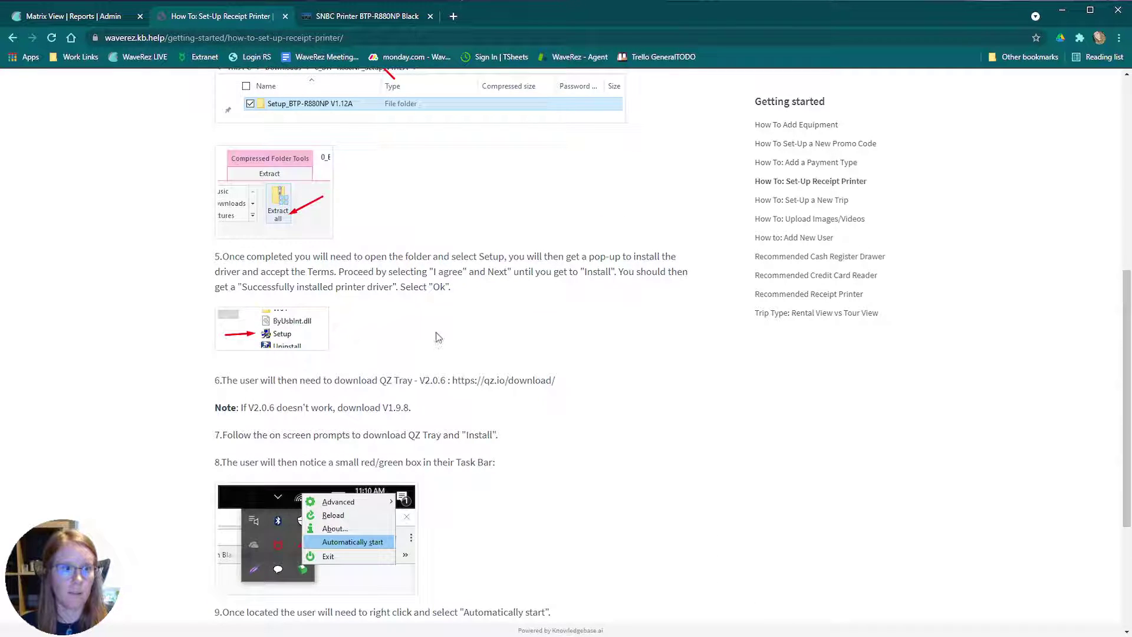
scroll(412, 330, down, 2)
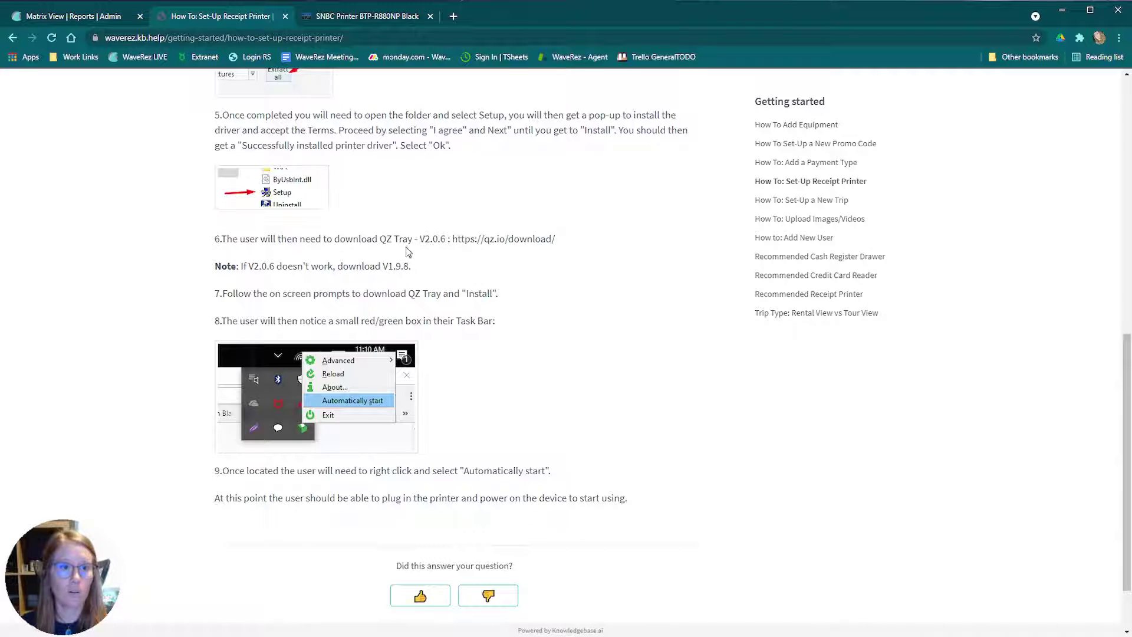
drag(451, 238, 571, 244)
key(ctrl+c)
click(454, 15)
key(ctrl+v)
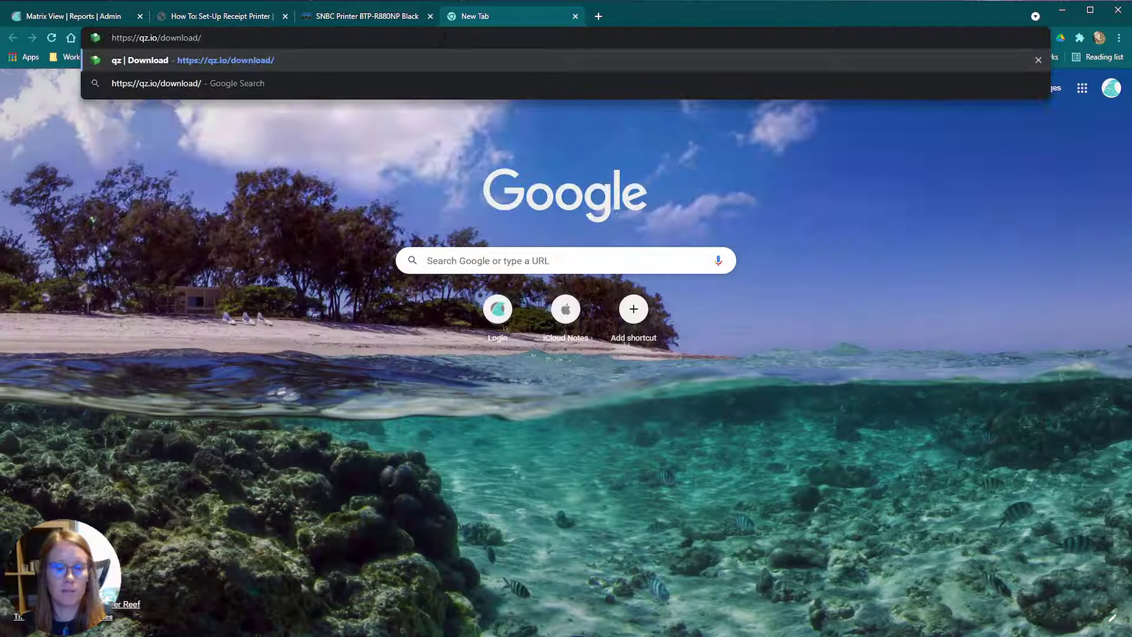
key(Return)
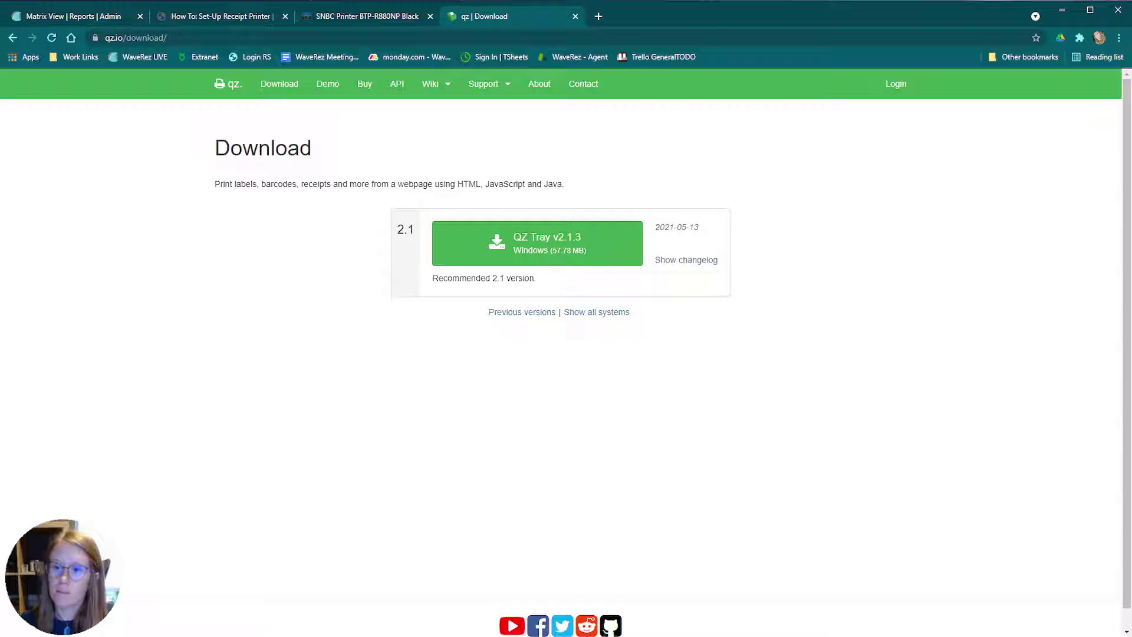
Step: Review QZ Tray's startup option and the allowed sites in its Site Manager, and close the Site Manager
mouse_move(1006, 629)
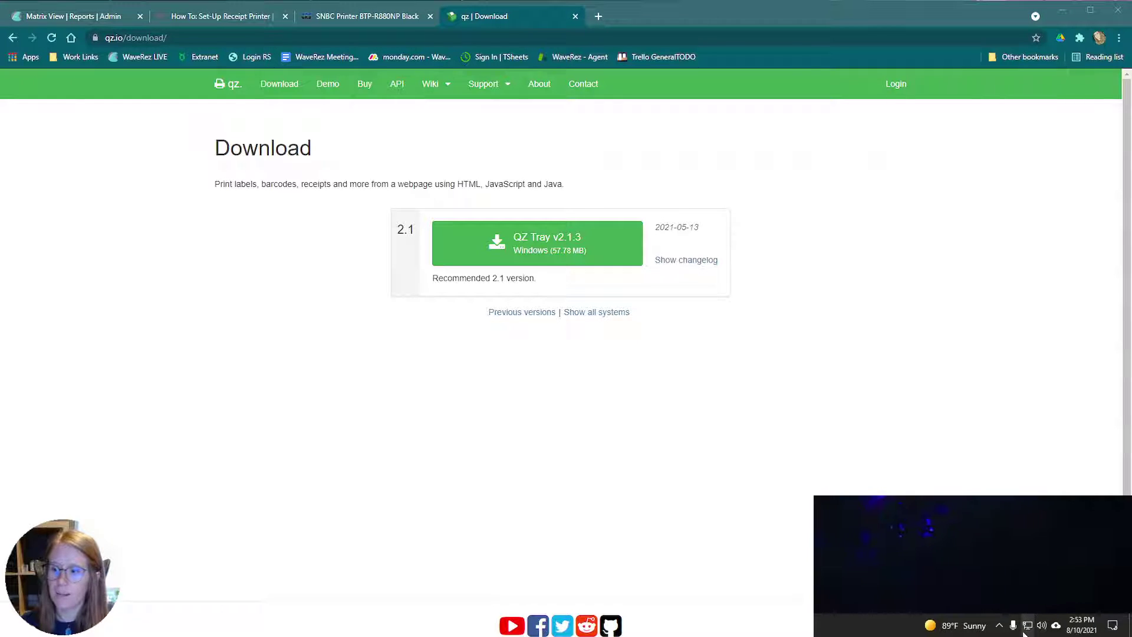
click(1005, 628)
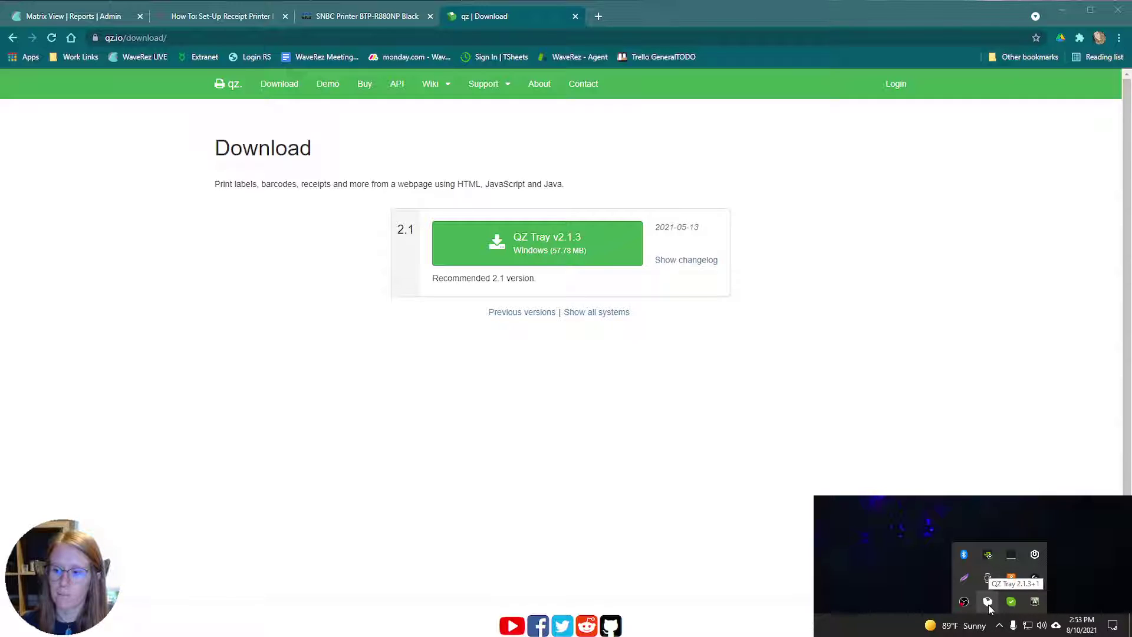
right_click(988, 605)
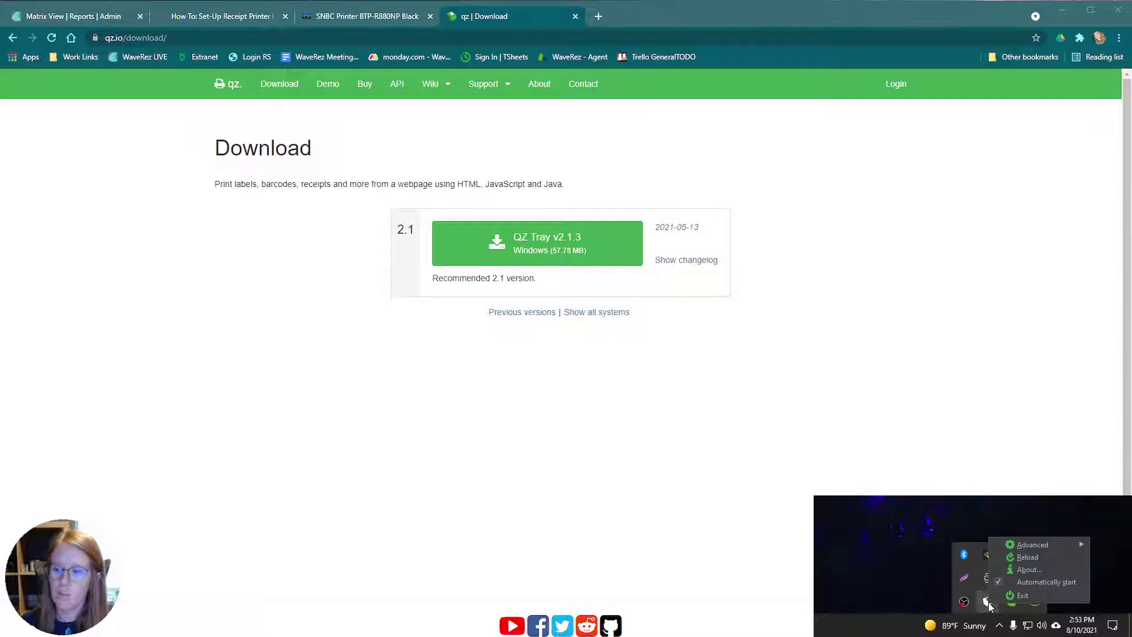
mouse_move(1033, 544)
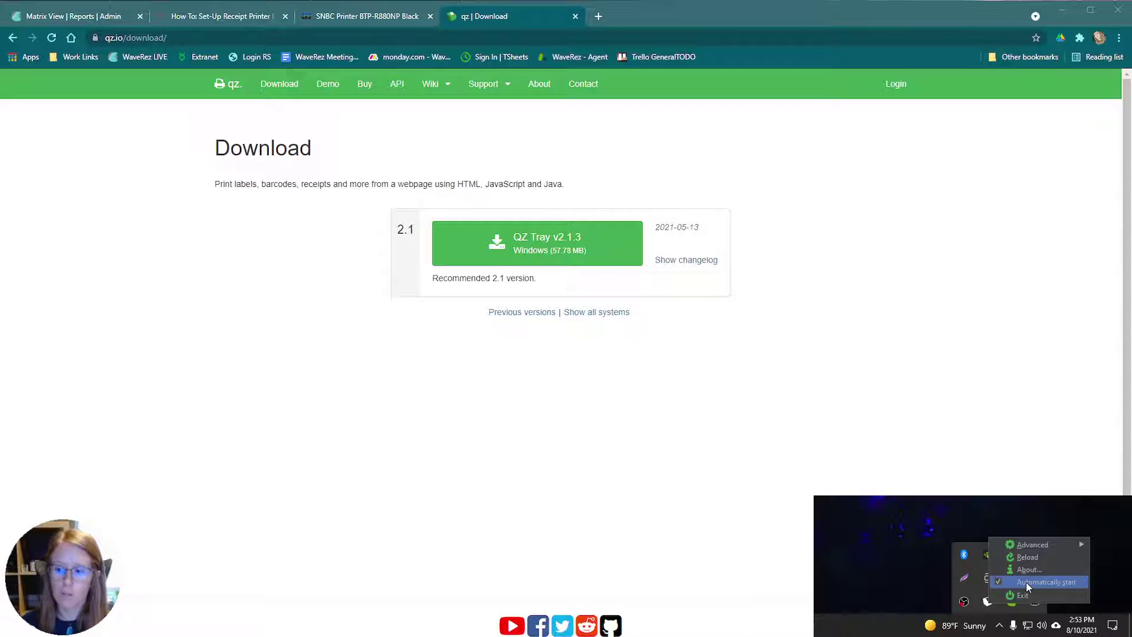
mouse_move(1045, 549)
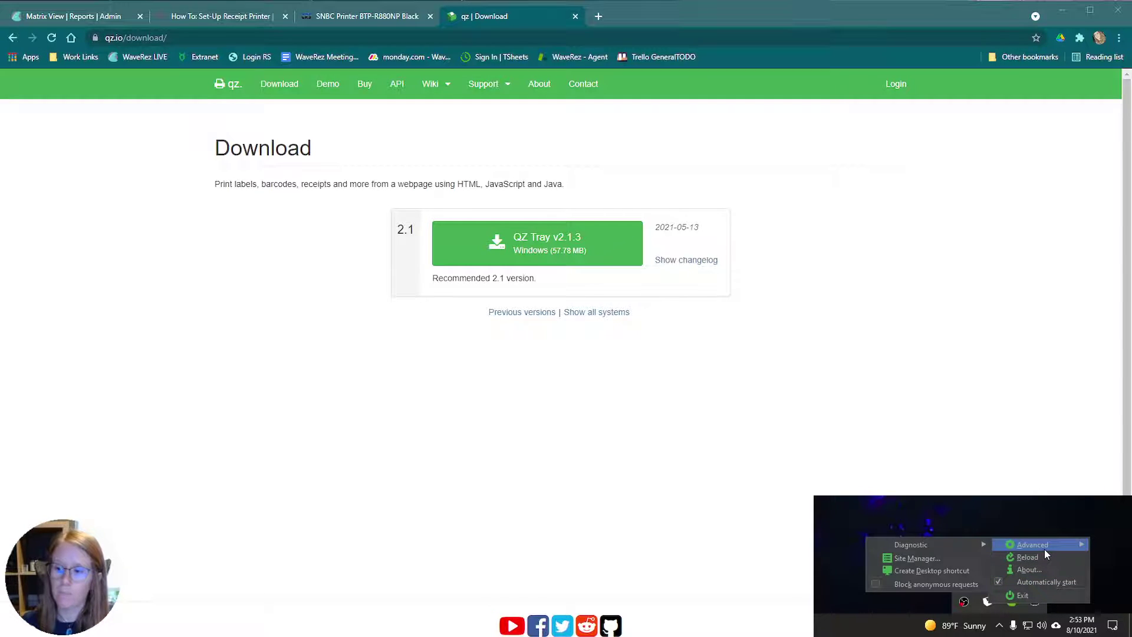
click(924, 557)
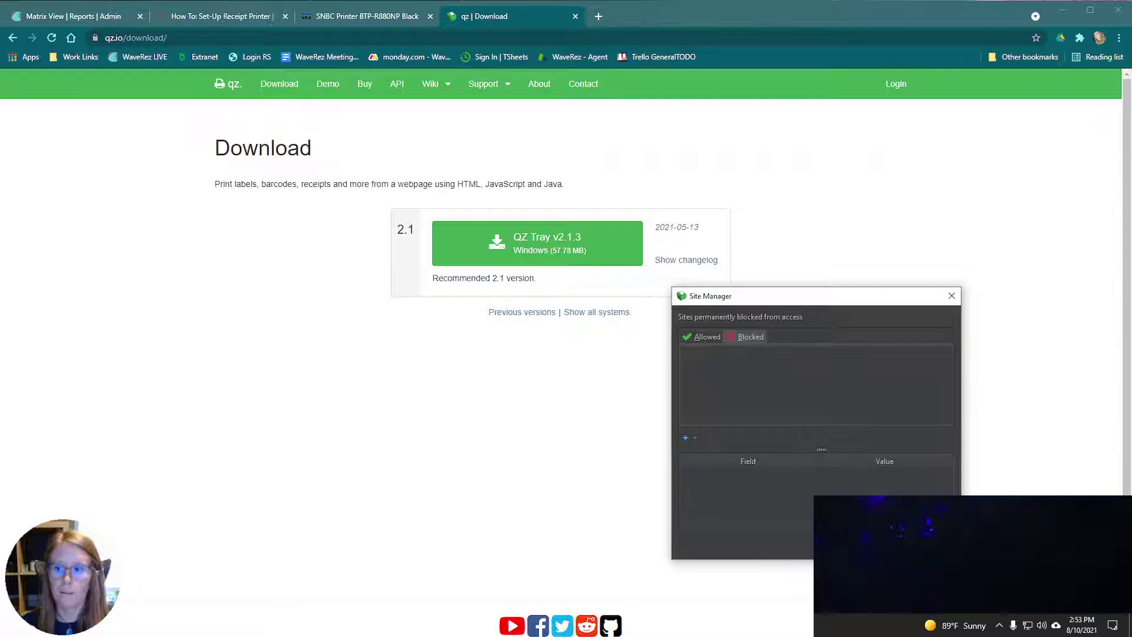
click(711, 337)
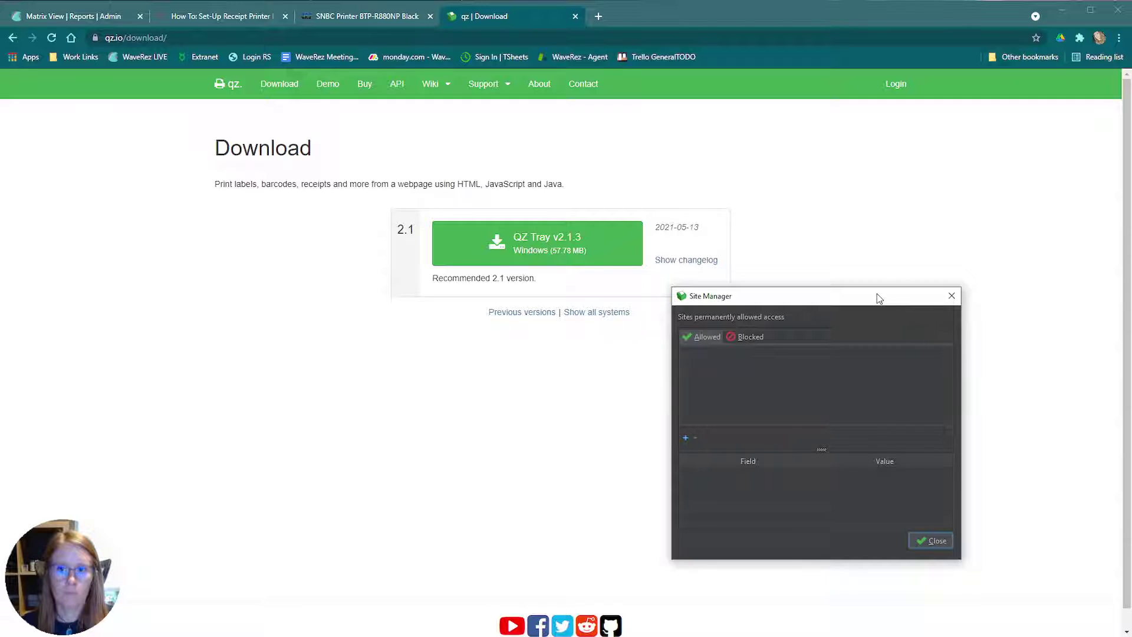
key(Escape)
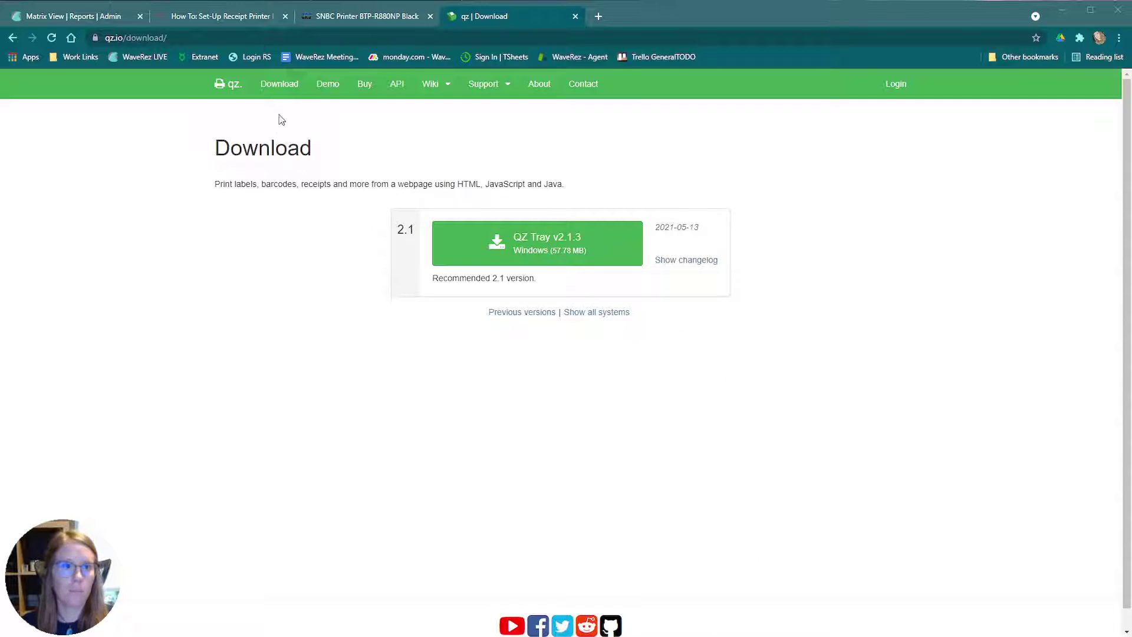
Step: Close the QZ download and SNBC printer pages and open the WaveRez Daily Manifest for Sunday Aug 15th, 2021
click(575, 16)
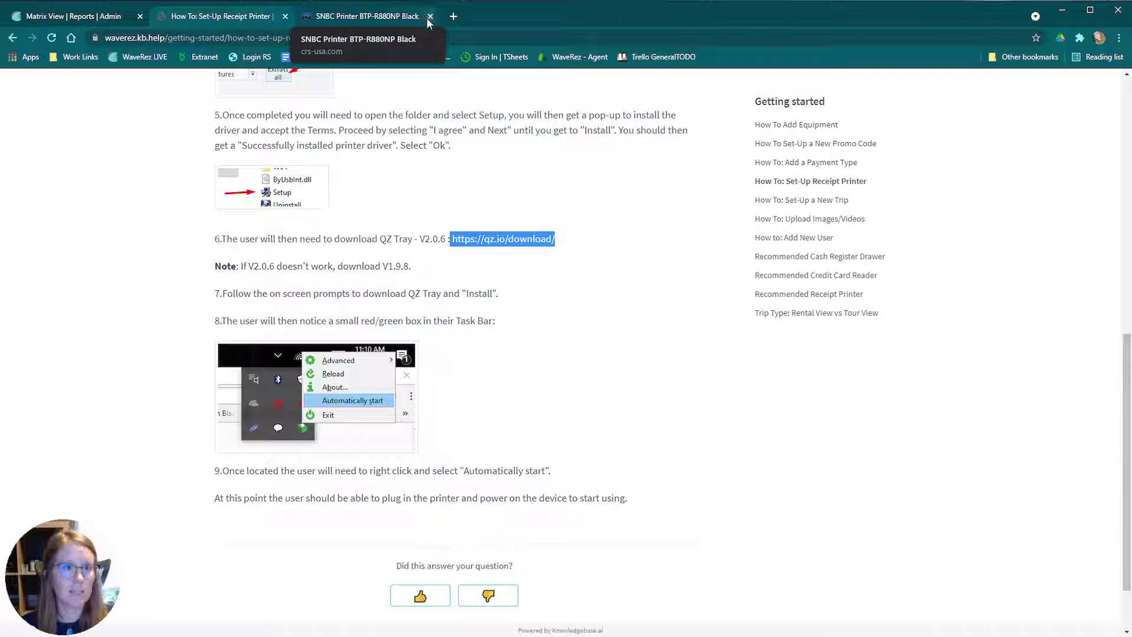
click(429, 19)
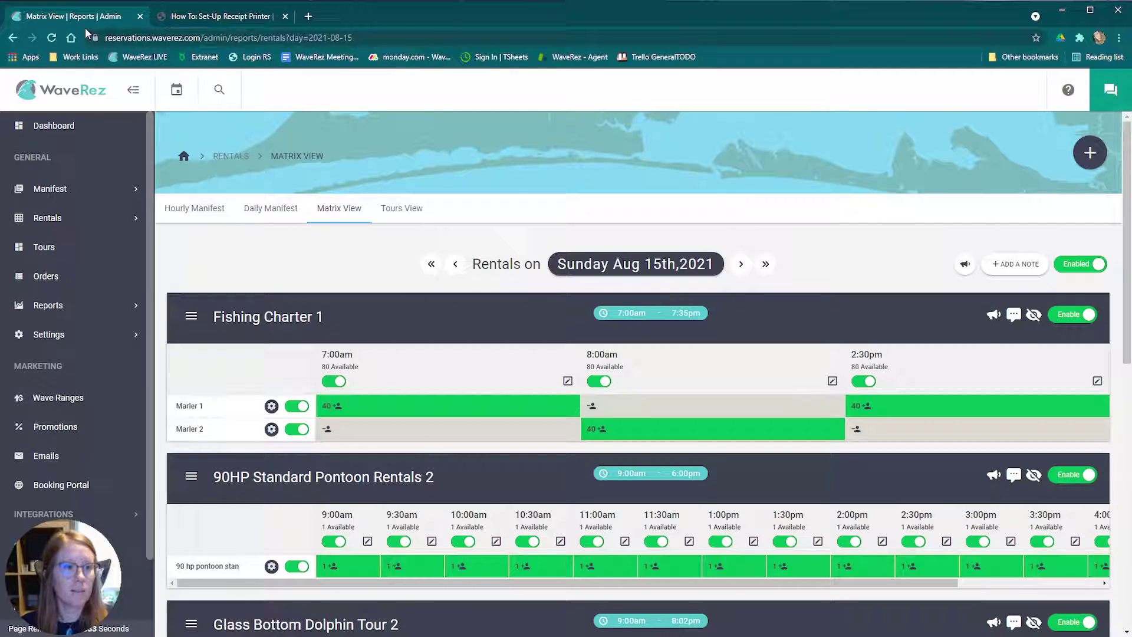
click(93, 17)
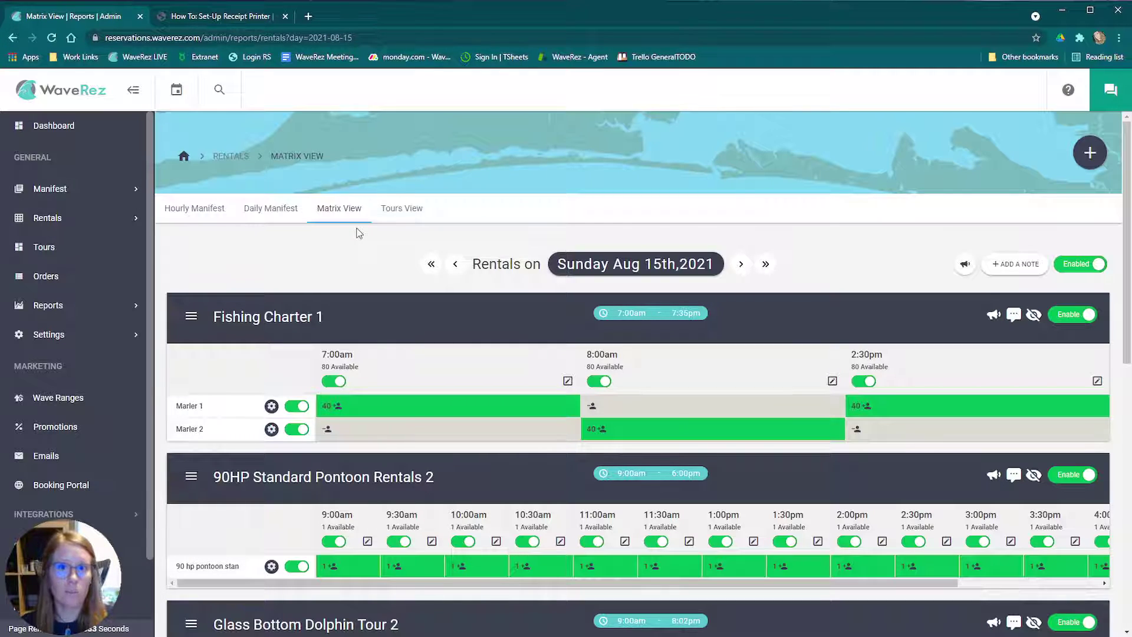
click(273, 212)
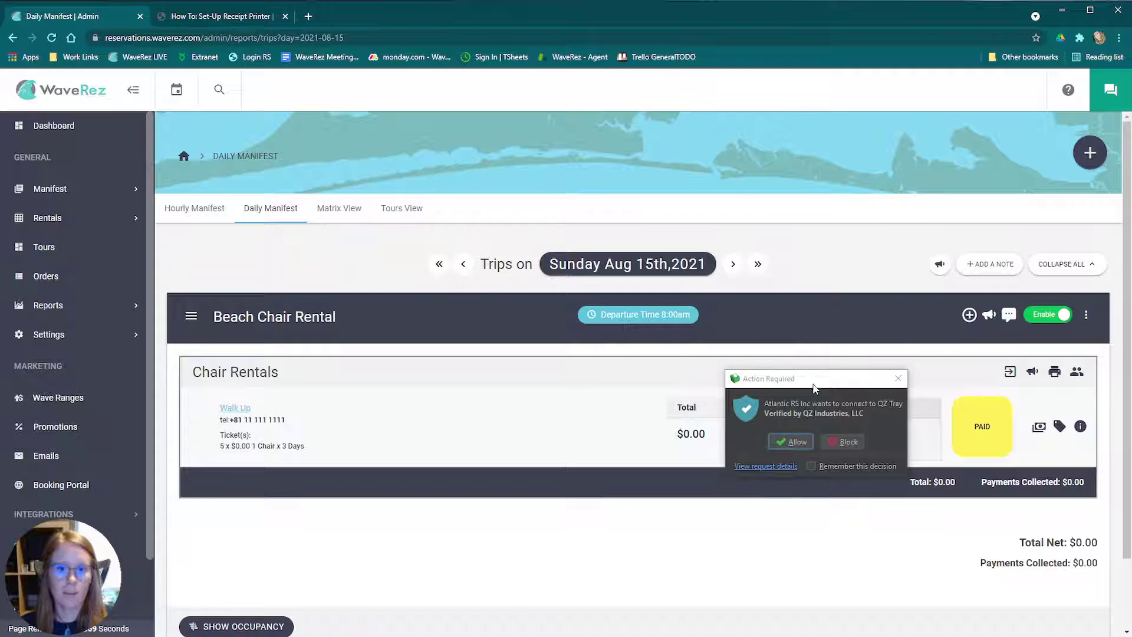
Step: Allow Atlantic RS Inc to connect to QZ Tray and have the decision remembered
drag(815, 386, 640, 354)
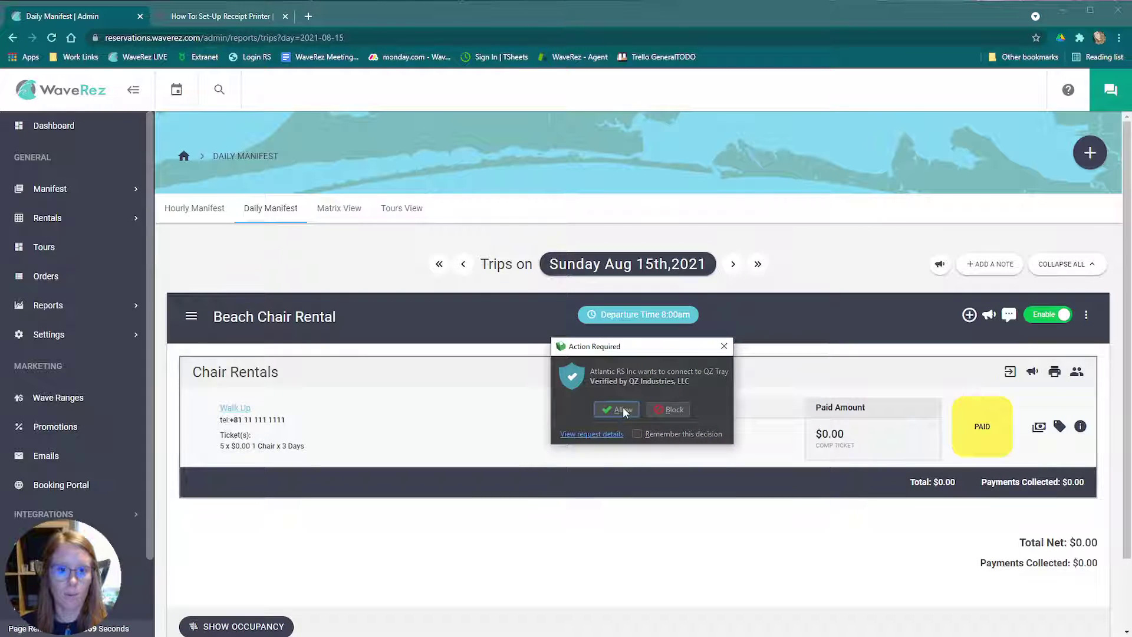
click(638, 432)
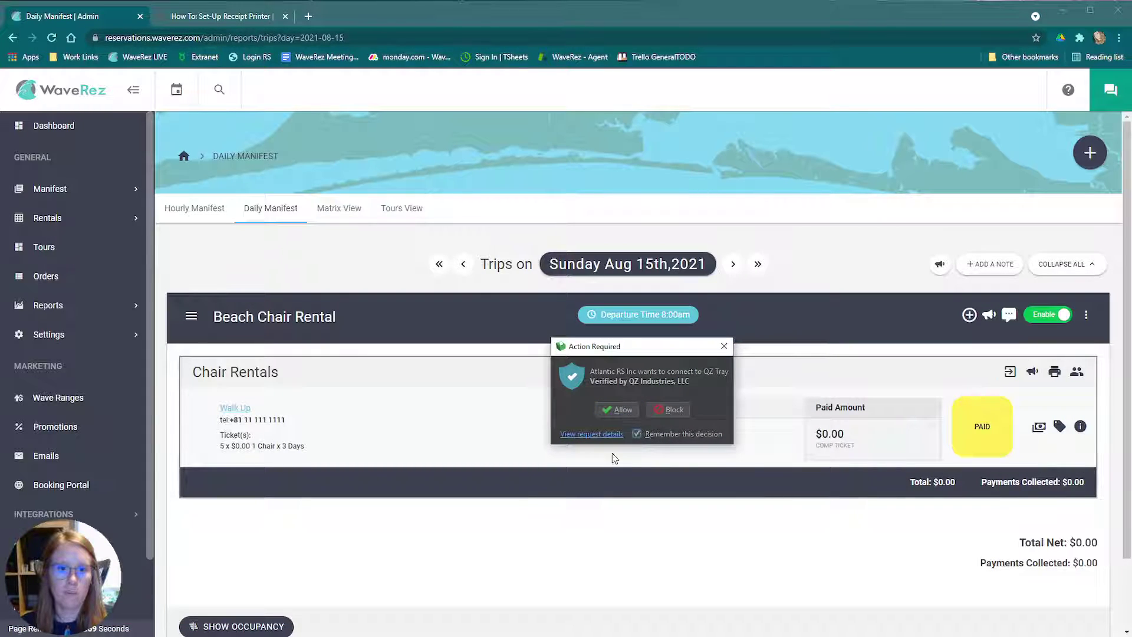
click(621, 409)
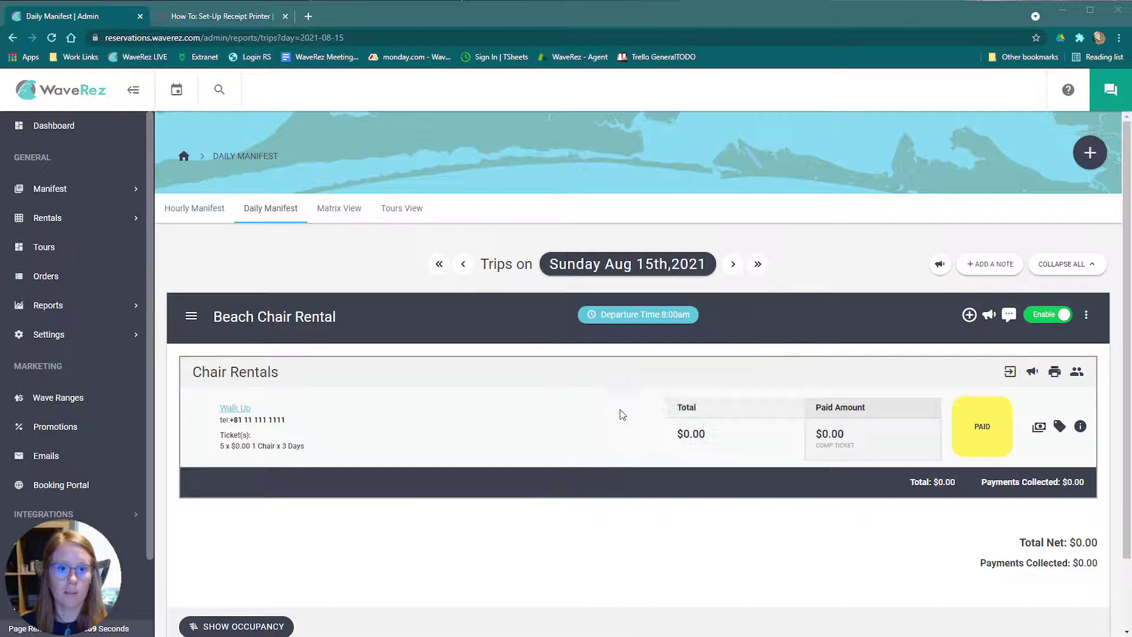
click(1038, 432)
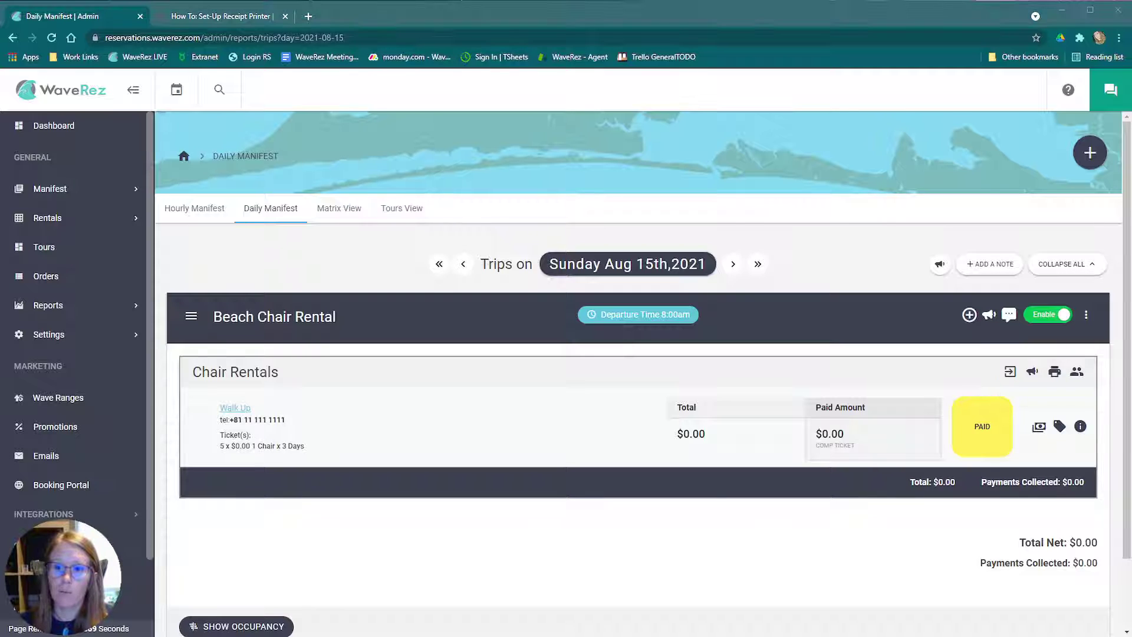
Step: Examine the details of the Atlantic RS Inc entry among the allowed sites in QZ Tray's Site Manager
drag(695, 292, 765, 295)
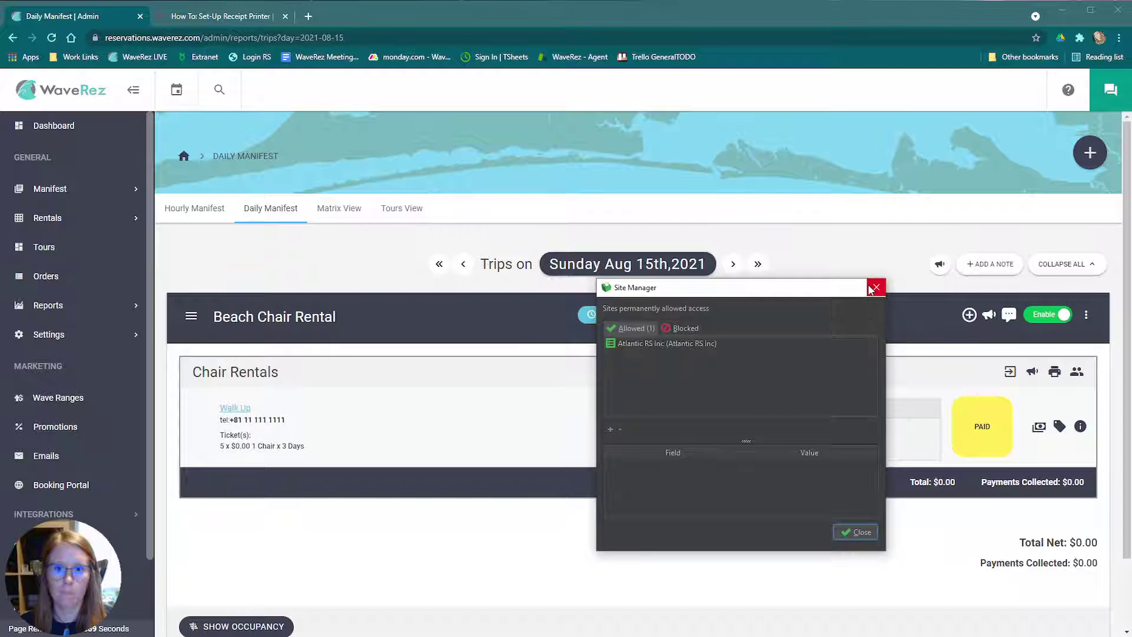
drag(784, 294, 856, 301)
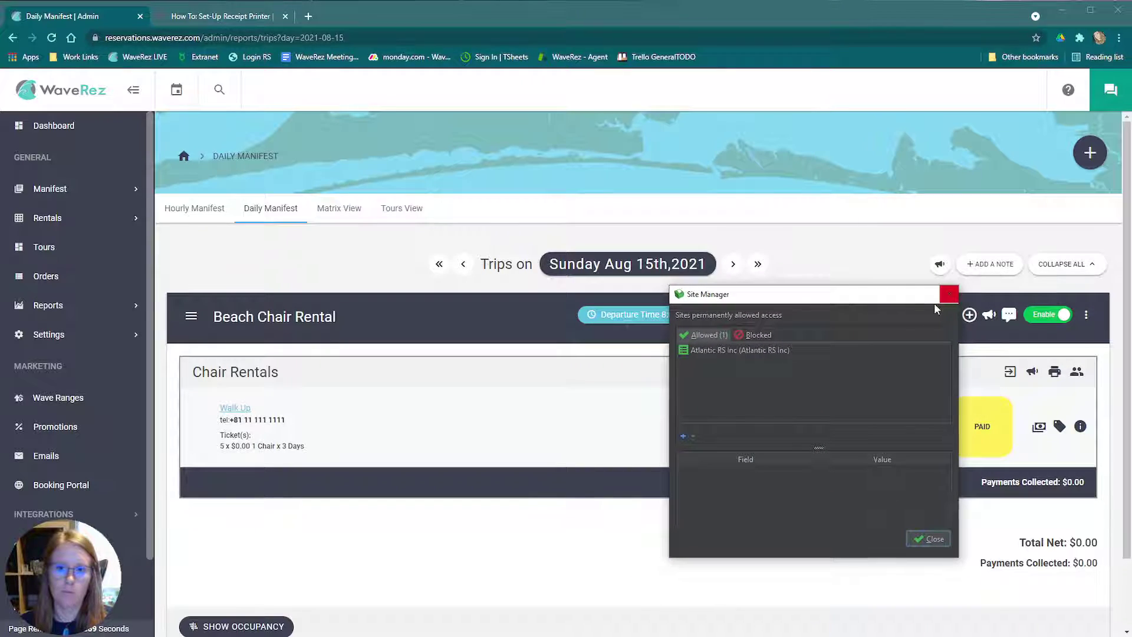
click(760, 349)
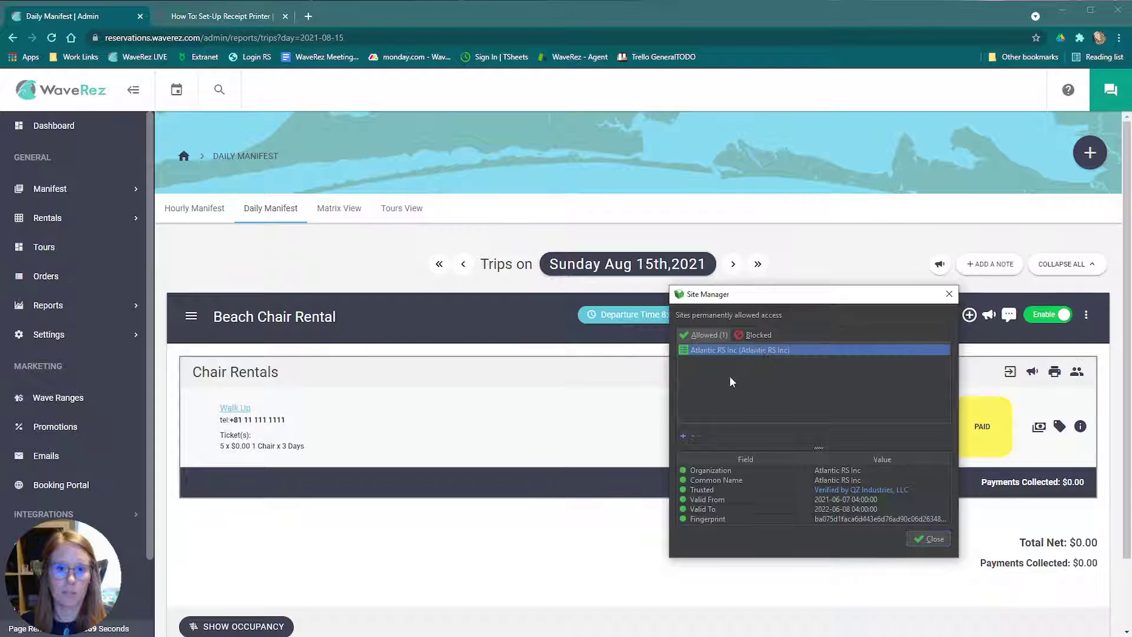